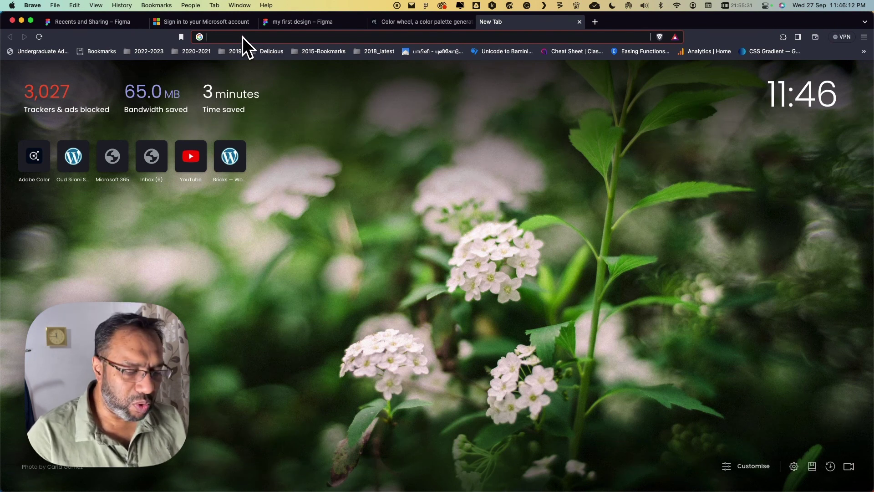
- Open the Coolors website at coolors.co and dismiss the affiliate program offer
text(cooler.com)
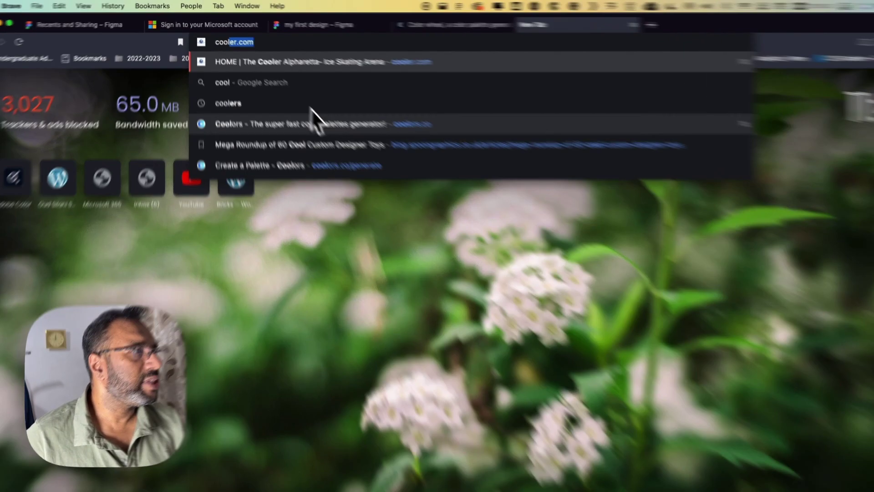
click(312, 109)
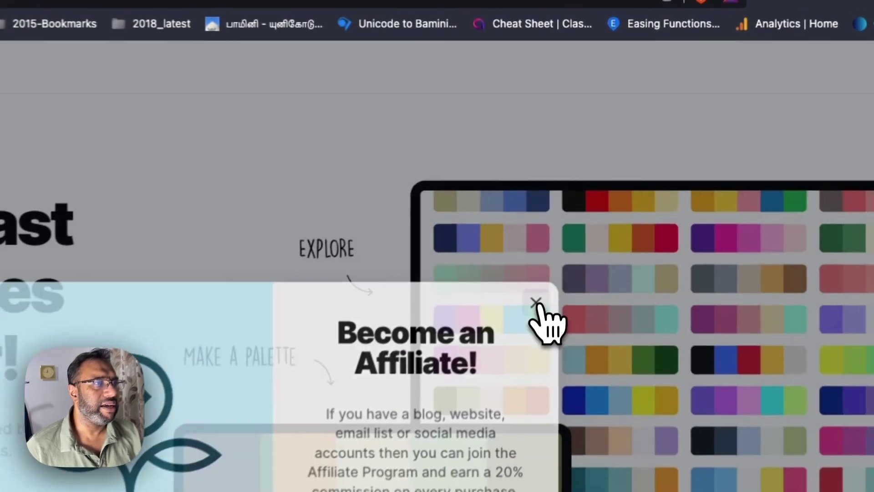
click(566, 224)
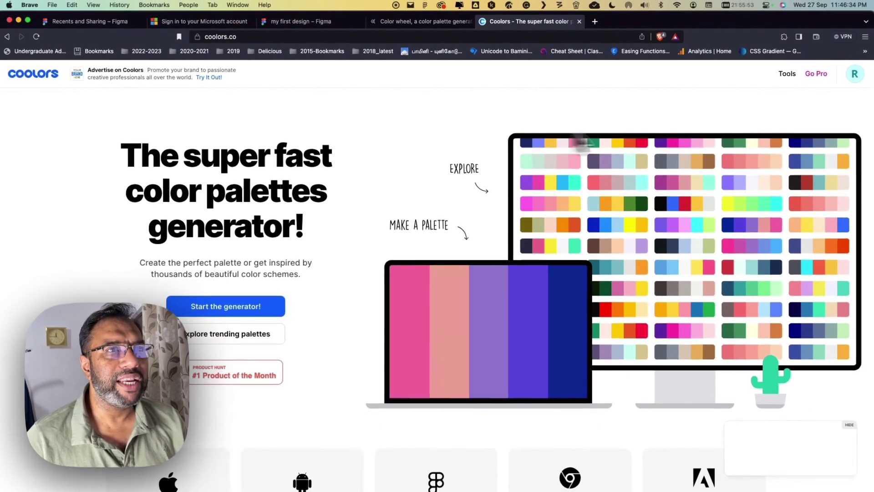
- Look over the home page's apps and plugins, and start the palette generator
click(855, 74)
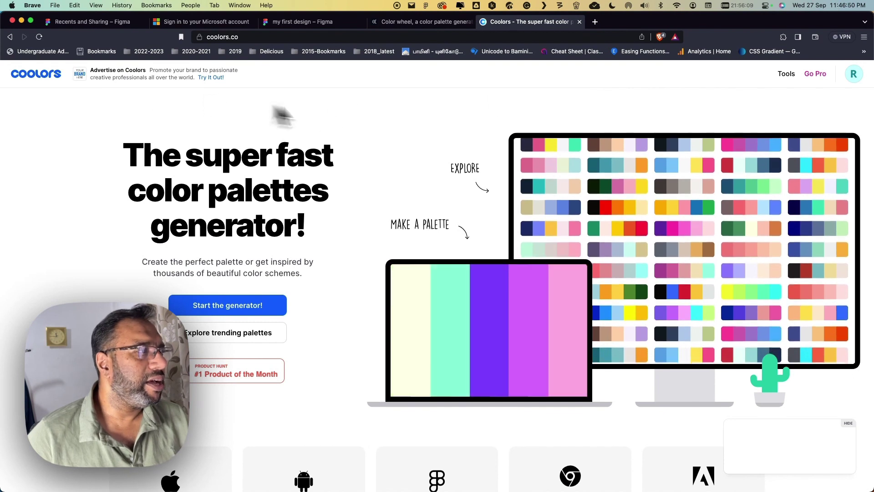
scroll(529, 294, down, 5)
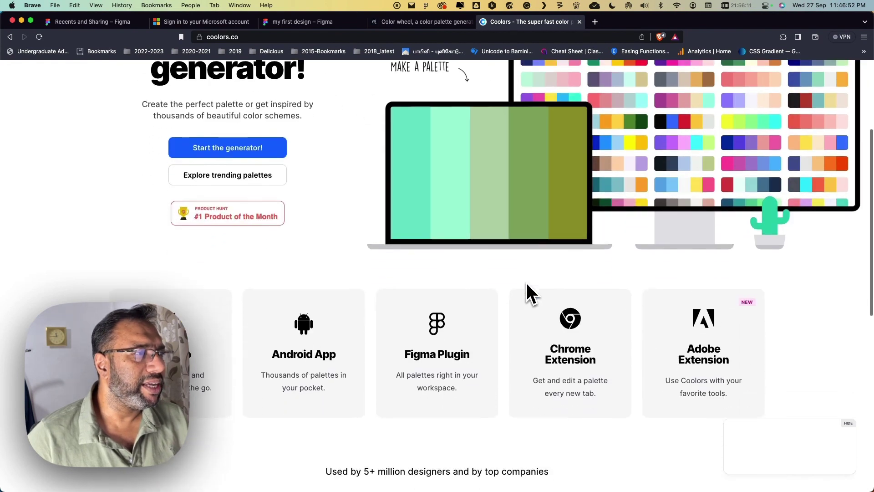
scroll(435, 321, up, 2)
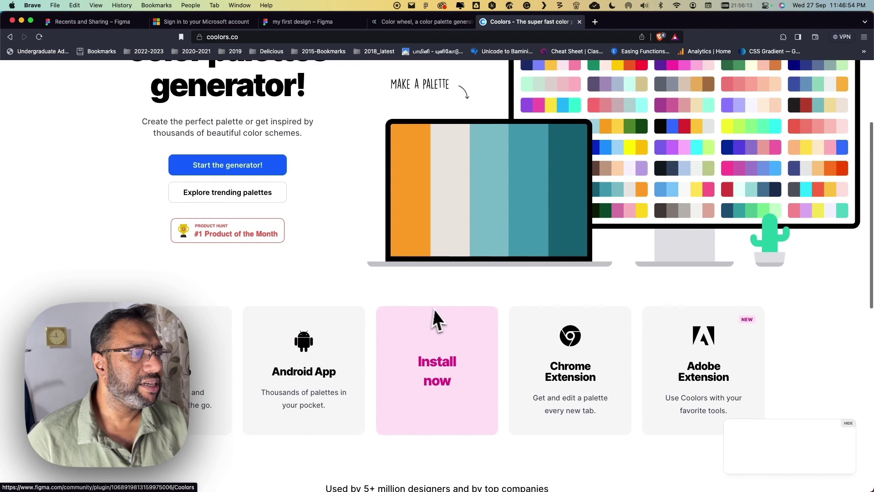
scroll(437, 320, up, 5)
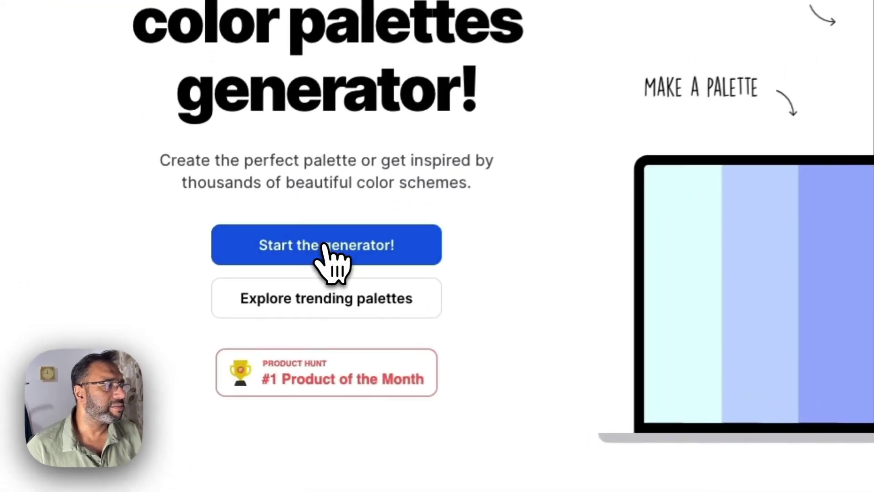
click(272, 279)
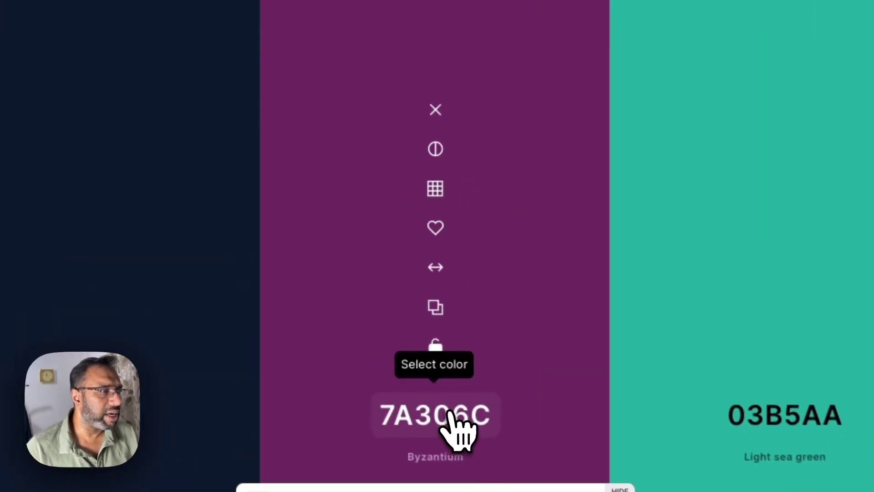
- Change the palette's middle color from purple to the bright blue 3696F0
click(451, 420)
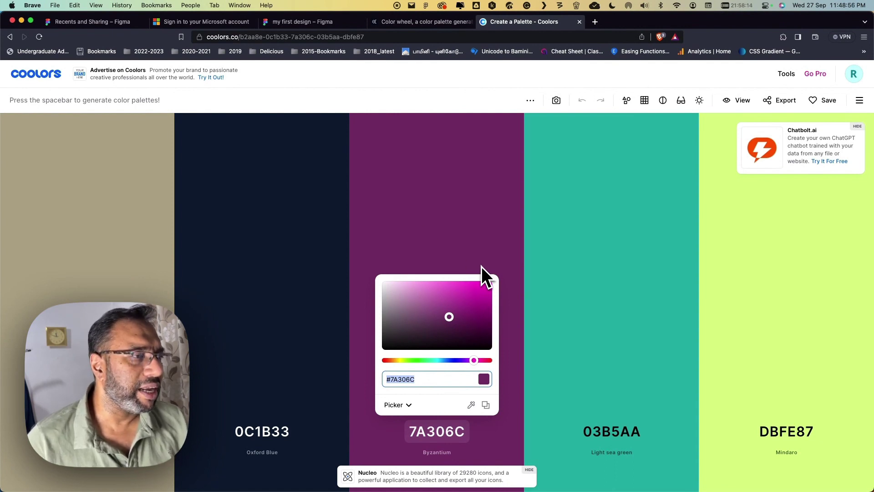
click(445, 361)
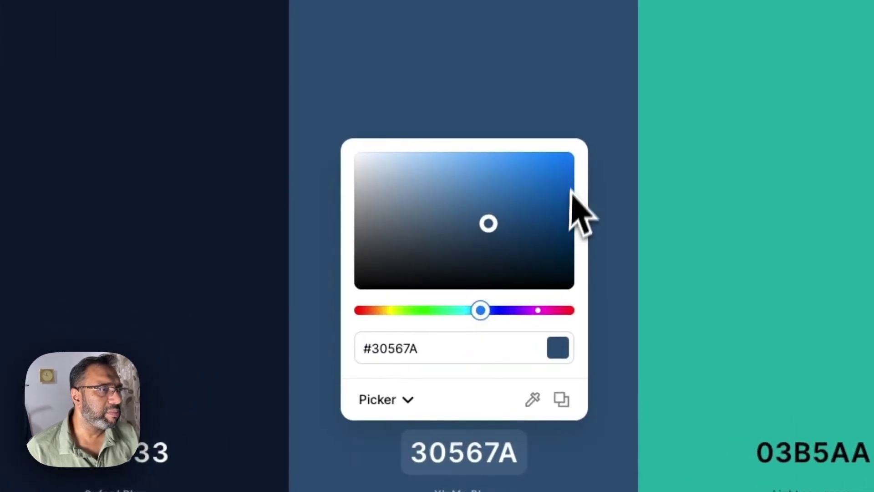
click(537, 162)
drag(537, 162, 526, 160)
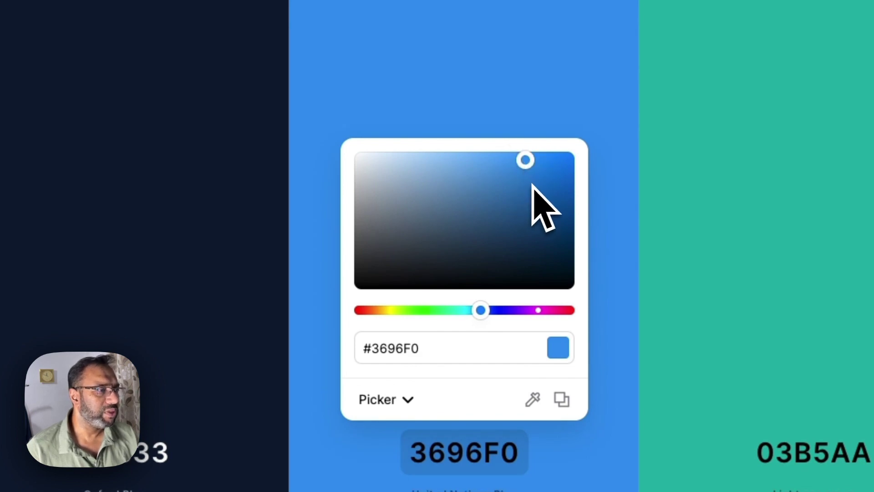
click(509, 84)
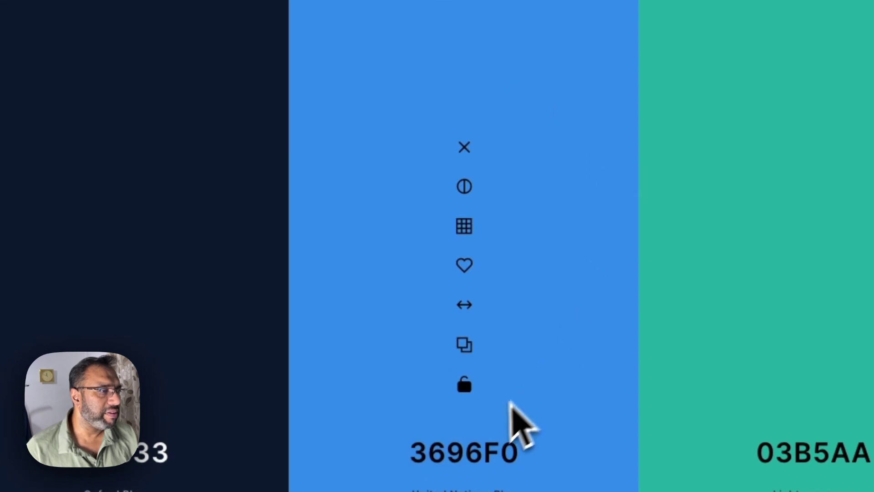
- Lock the blue 3696F0 and generate random schemes around it until reaching 453750, 0C0910, 3696F0, DBFE87, FFE381
click(467, 388)
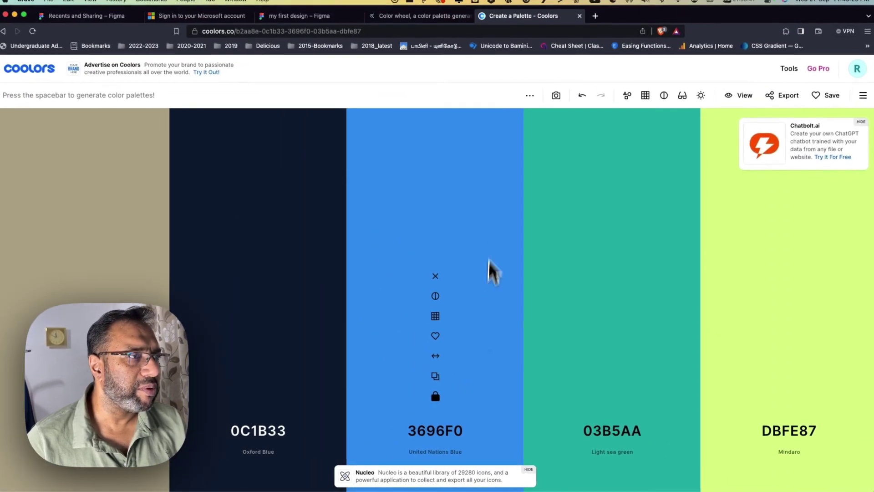
key(space)
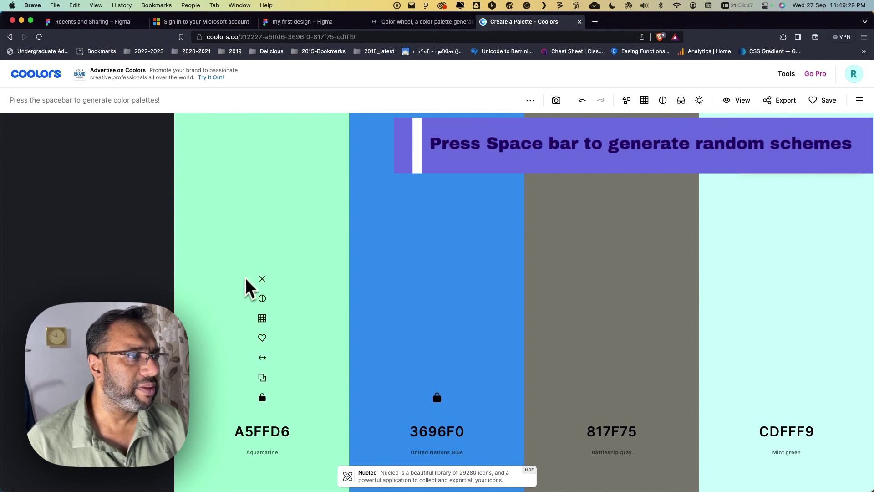
key(space)
key(space)
key(space)
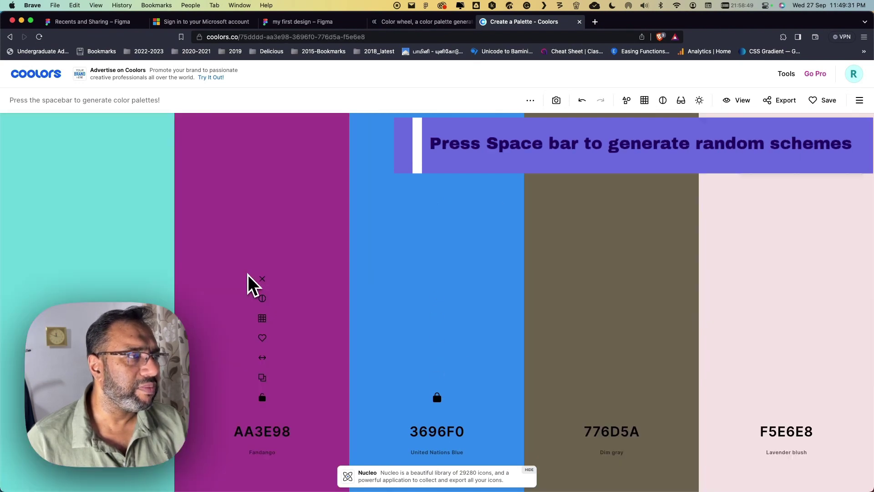
key(space)
key(space)
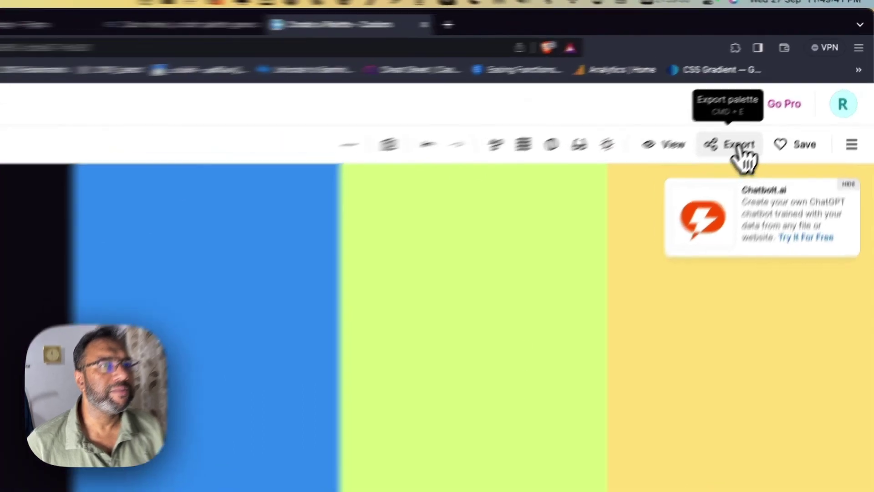
- Export the palette as an image titled my-loving-project with HEX values to Downloads, and view the saved PNG
click(789, 104)
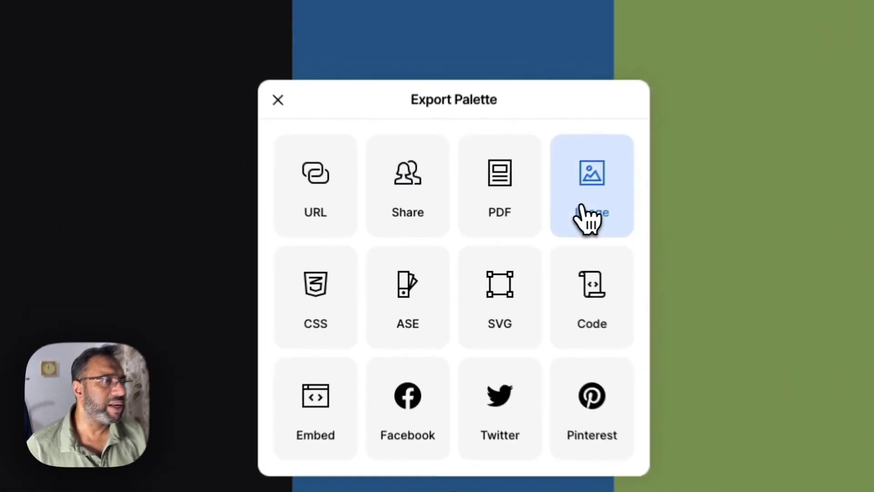
click(512, 246)
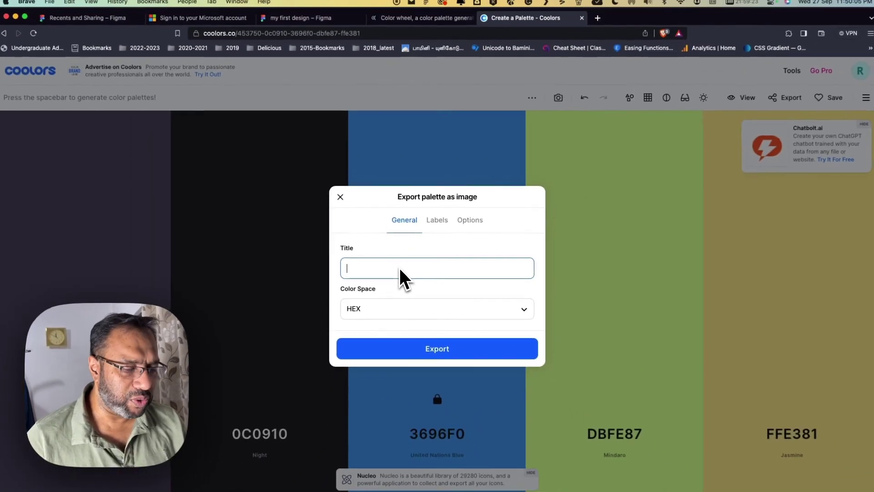
text(my)
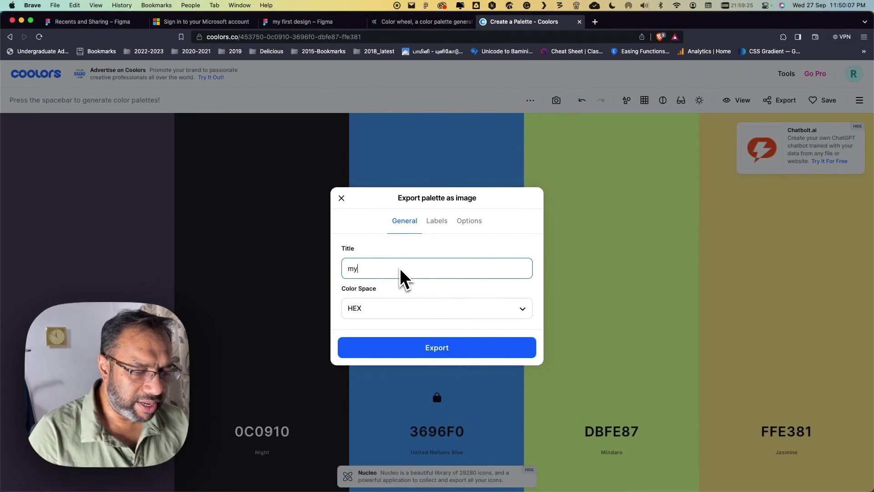
text(-loving-project)
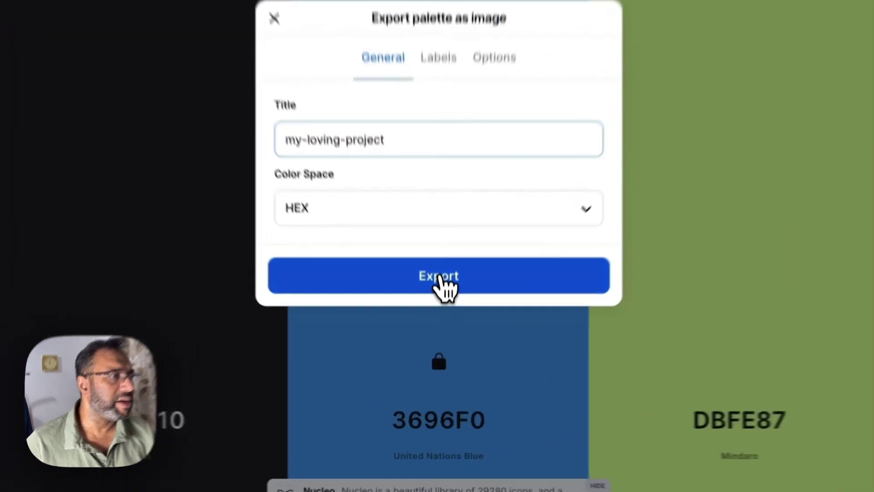
click(438, 350)
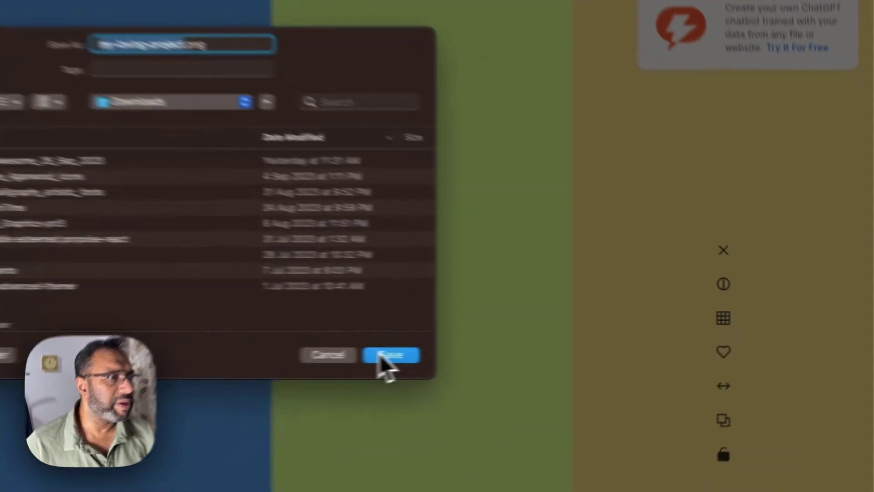
click(593, 340)
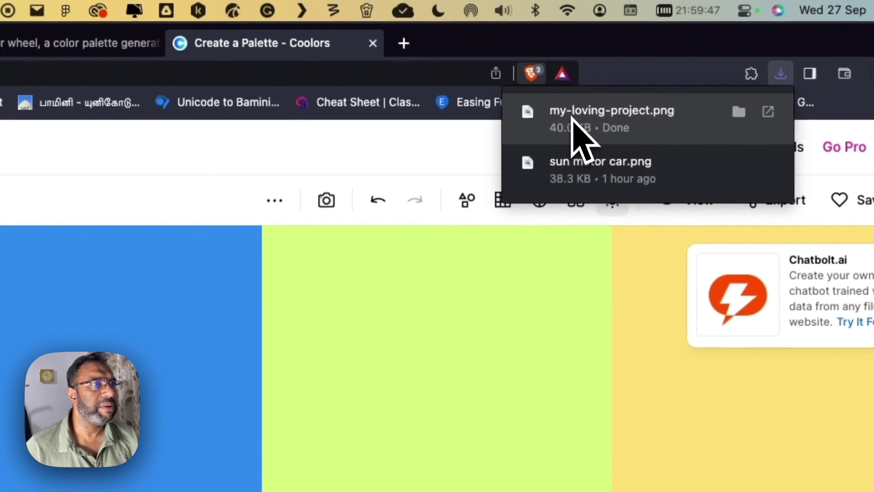
click(569, 114)
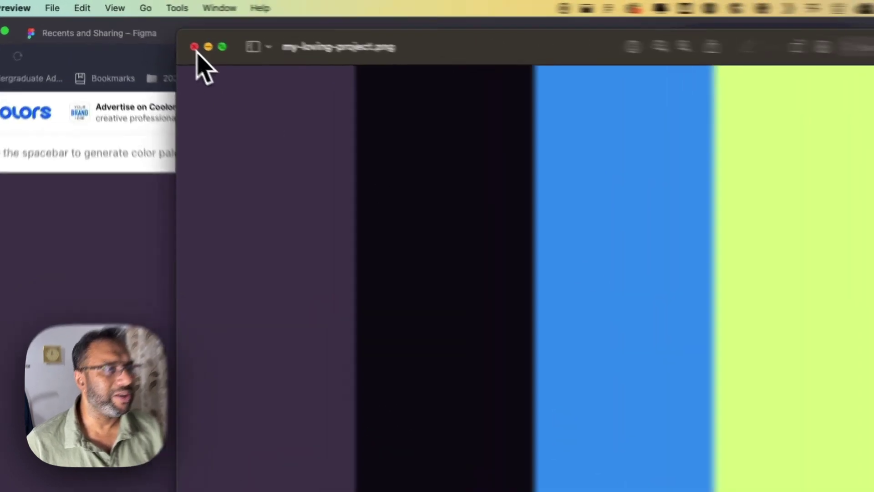
click(154, 31)
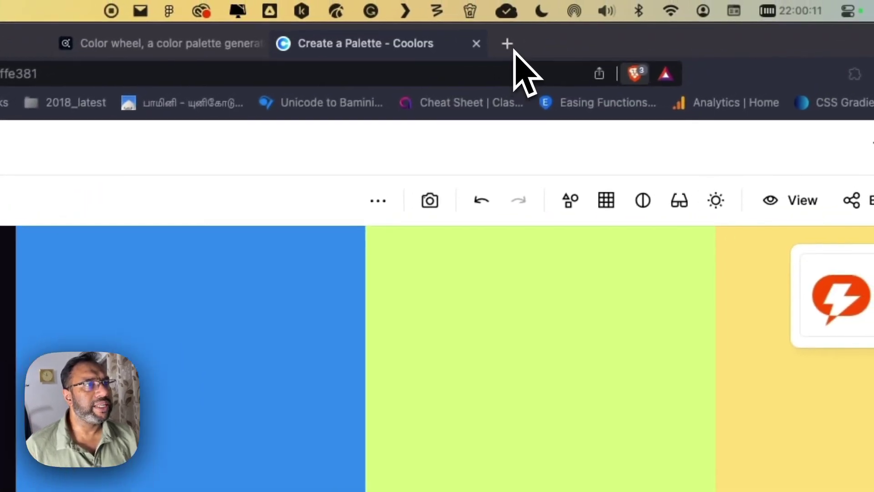
- Open Adobe Color (color.adobe.com) in a new browser tab
click(510, 43)
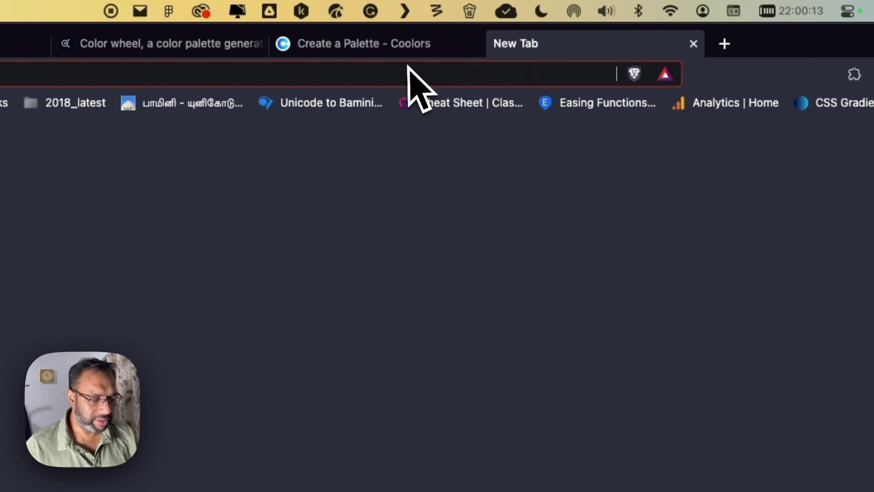
text(color.adobe.com)
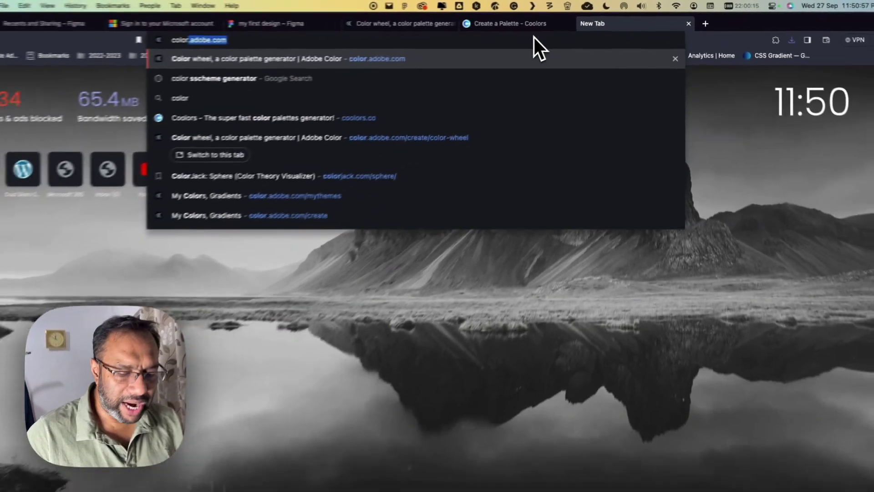
key(Return)
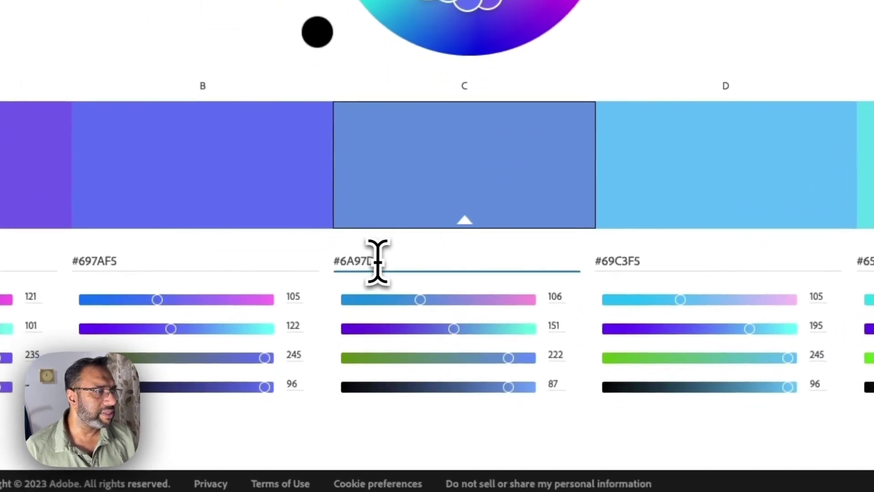
- Adjust the red and green values of base color C, settling on a medium blue
drag(377, 261, 342, 260)
click(460, 160)
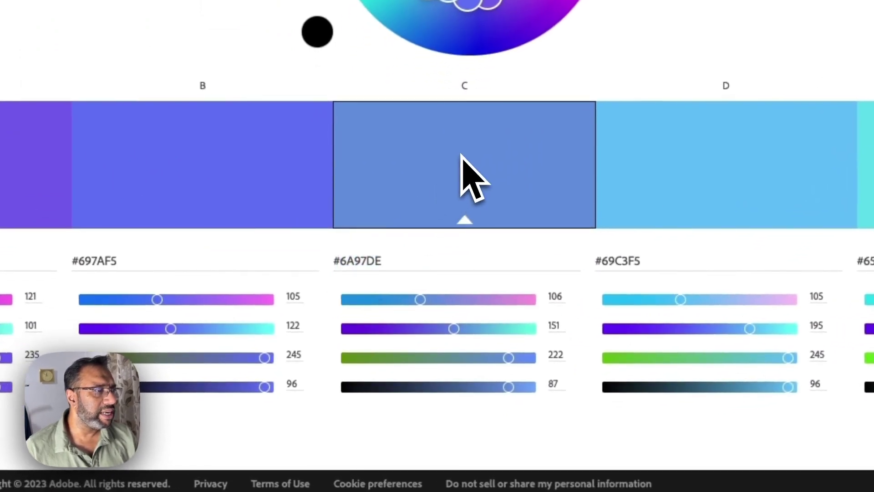
drag(420, 299, 375, 327)
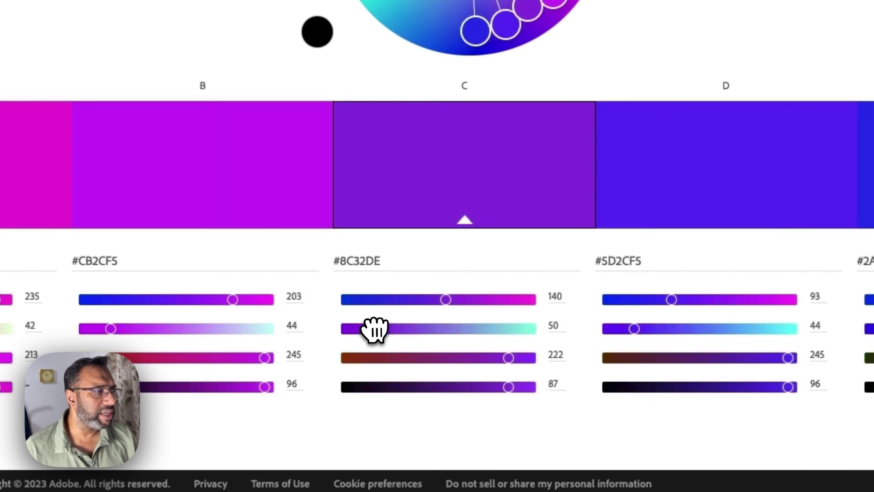
drag(433, 296, 437, 327)
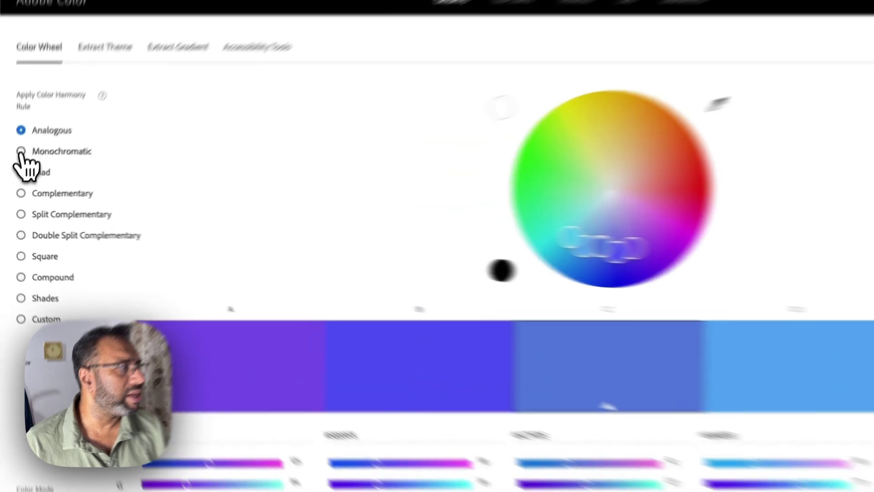
- Apply the Monochromatic harmony rule and shift the theme on the color wheel to a lighter blue, with base color #3E9EDE
click(15, 177)
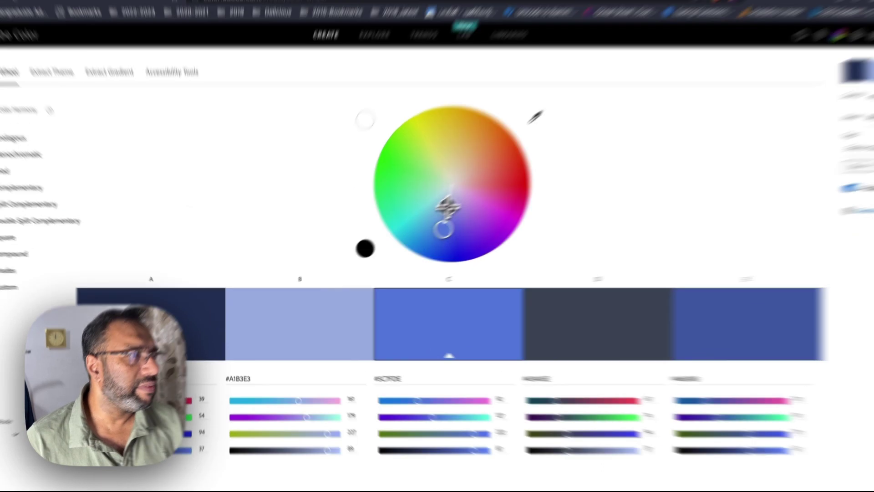
drag(420, 221, 421, 218)
drag(616, 111, 576, 166)
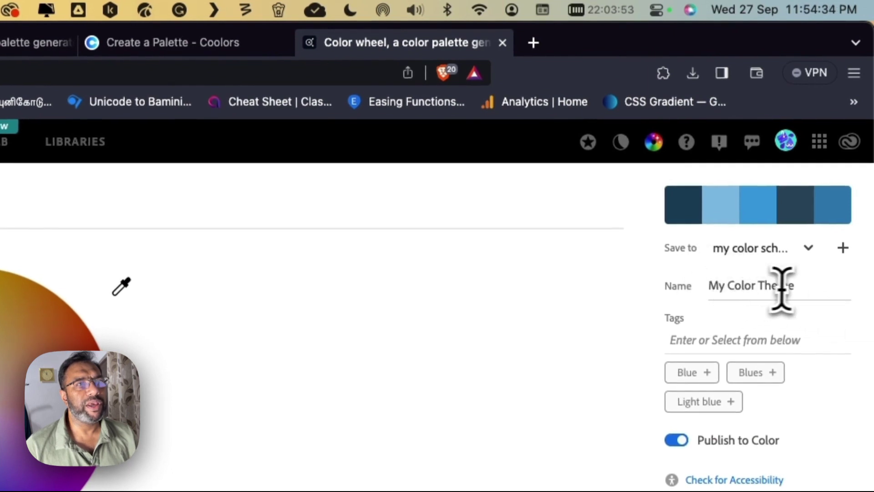
- Name the color theme my-loving-project and save it to the library my color scheme1
drag(797, 285, 686, 295)
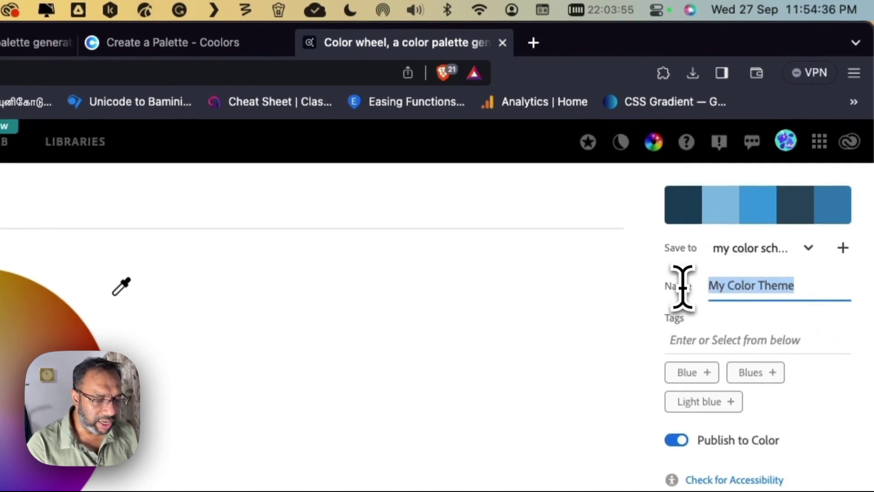
text(my-loving-project)
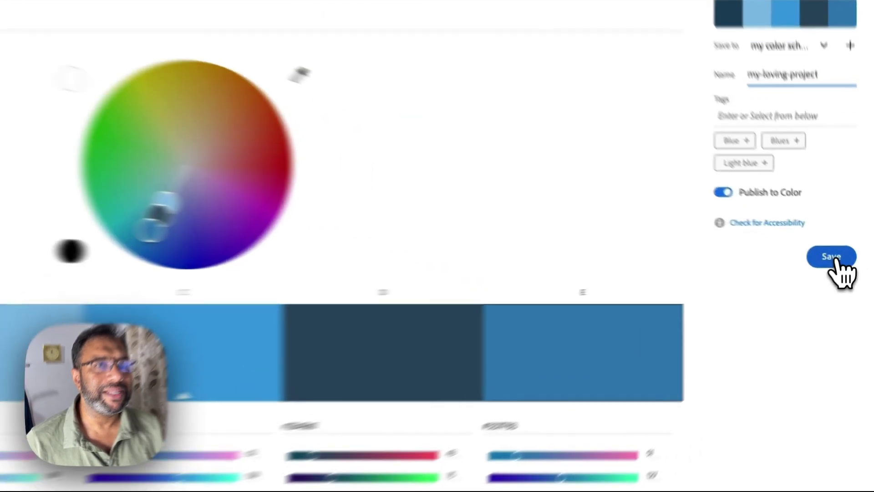
click(835, 261)
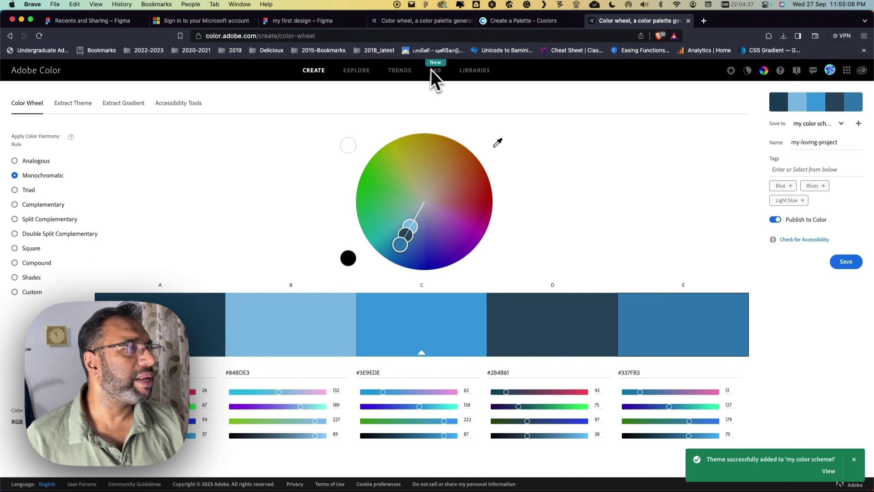
- Open the my-loving-project theme from the my color scheme1 library
click(476, 71)
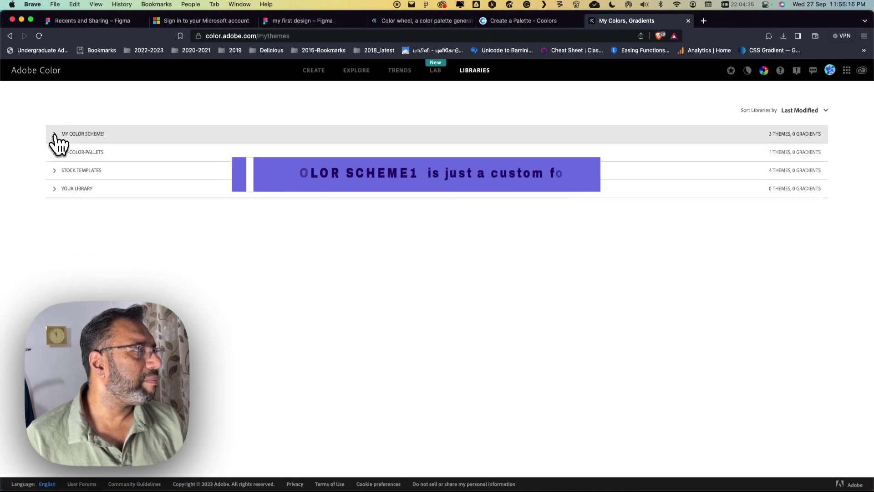
click(54, 135)
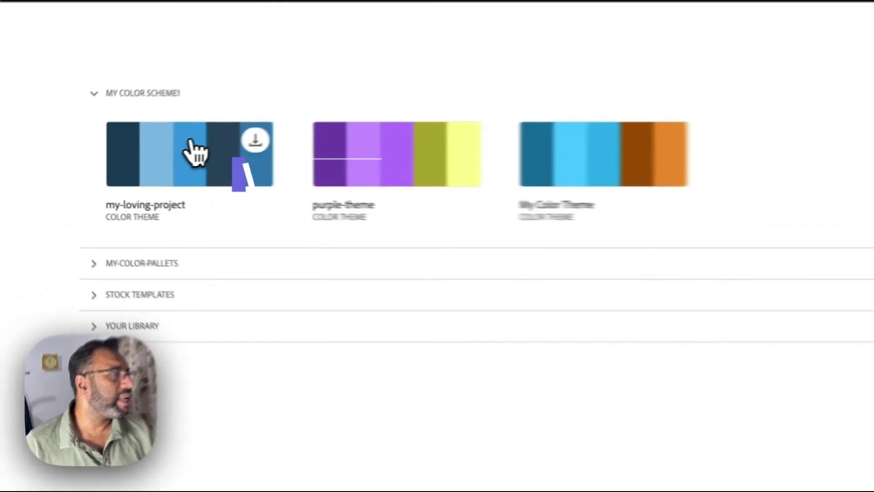
click(114, 171)
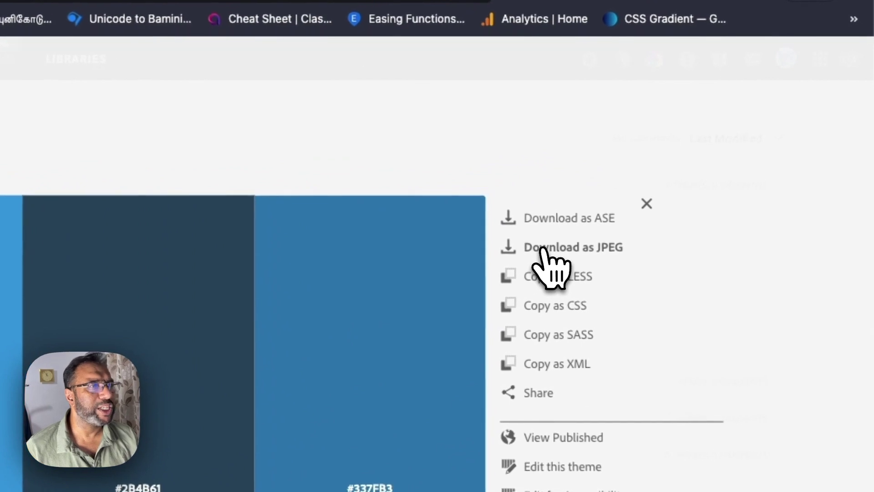
- Download the my-loving-project theme as a JPEG, save it as AdobeColor-my-loving-project.jpeg in Downloads, and check the image
click(542, 248)
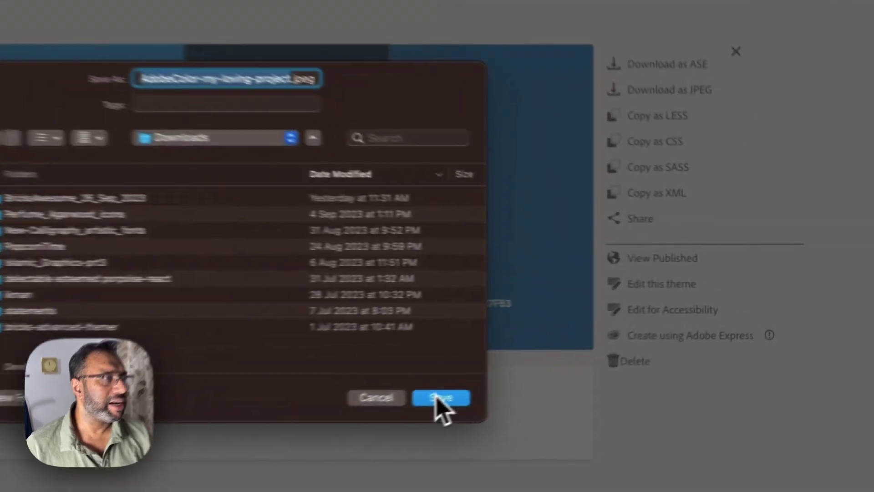
click(594, 341)
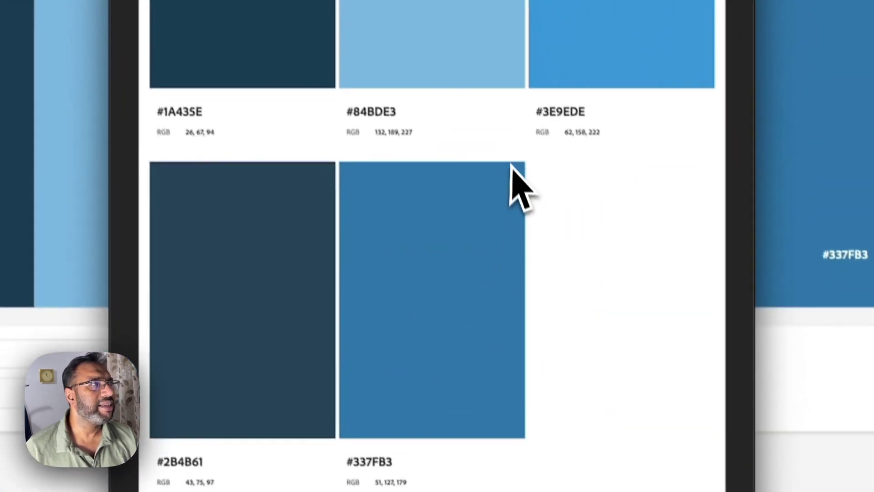
click(220, 86)
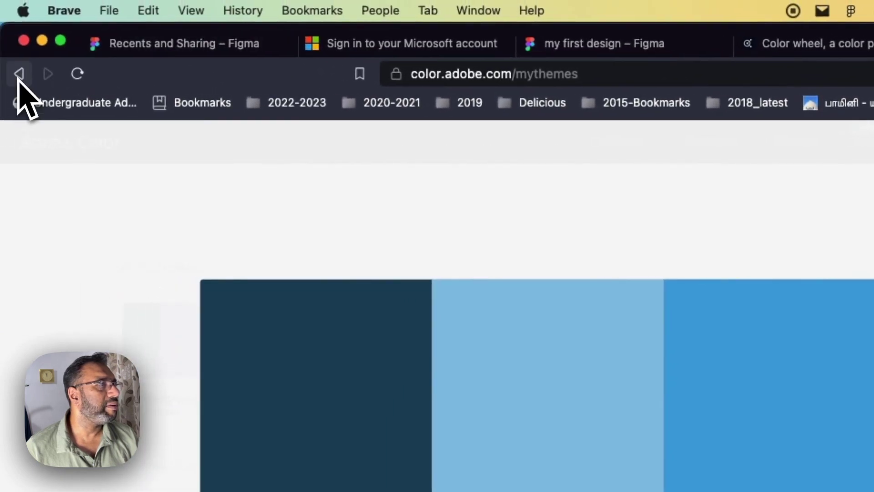
- Leave the theme's details, return to the libraries, and examine the themes saved in my color scheme1 before collapsing it
click(18, 74)
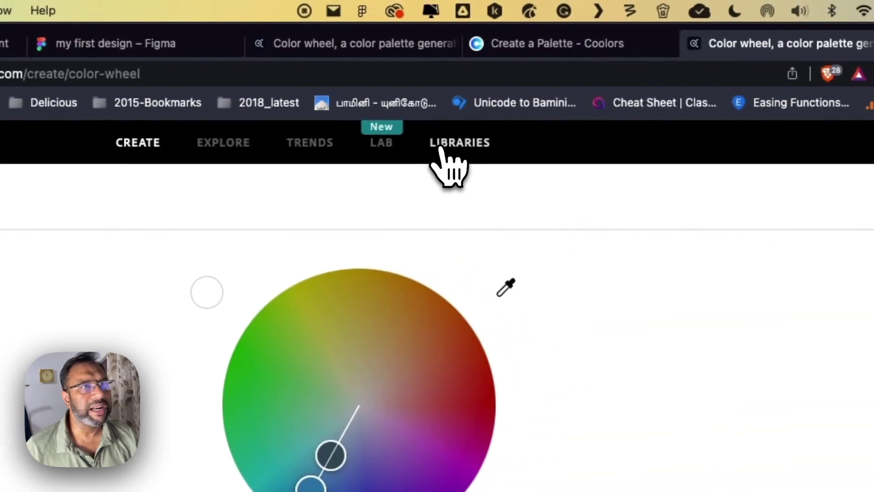
click(440, 145)
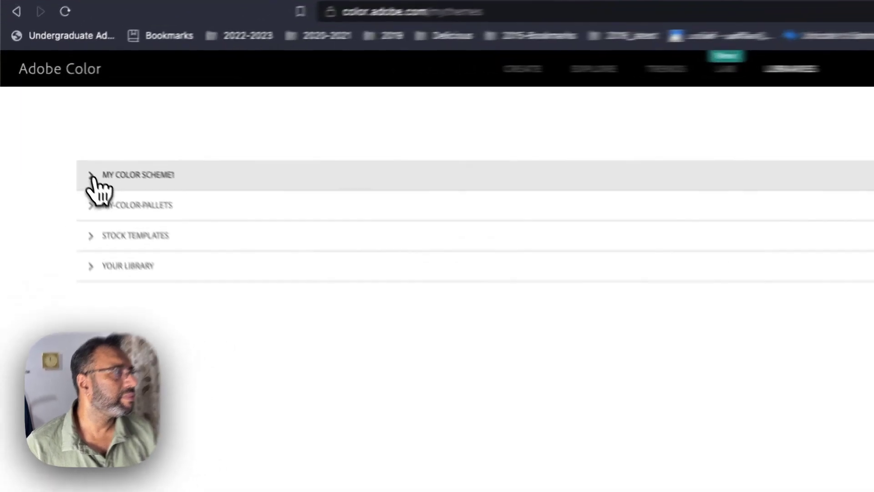
click(56, 138)
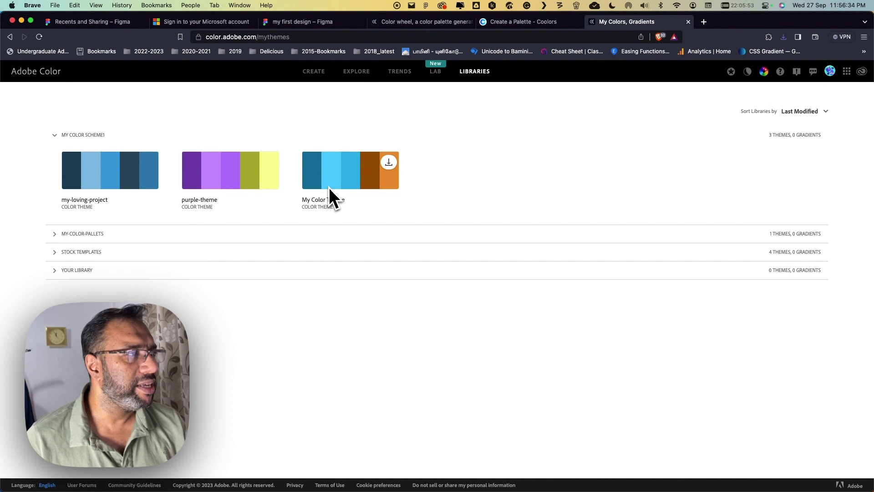
click(55, 135)
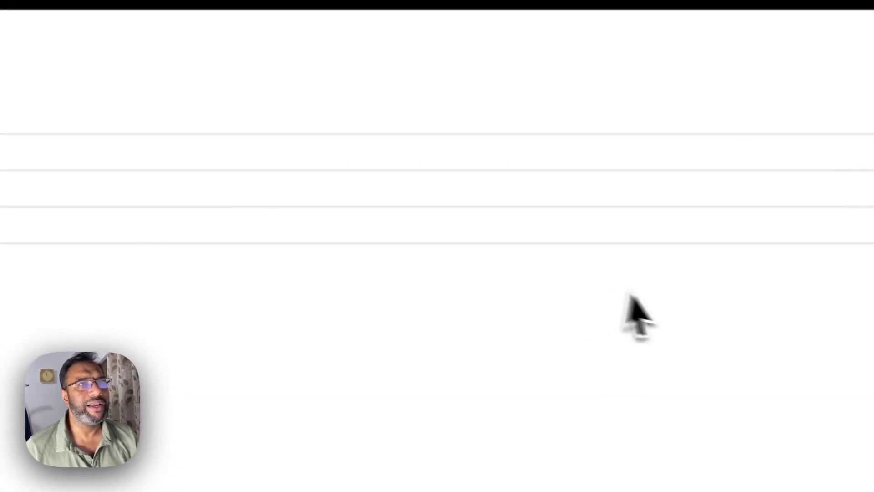